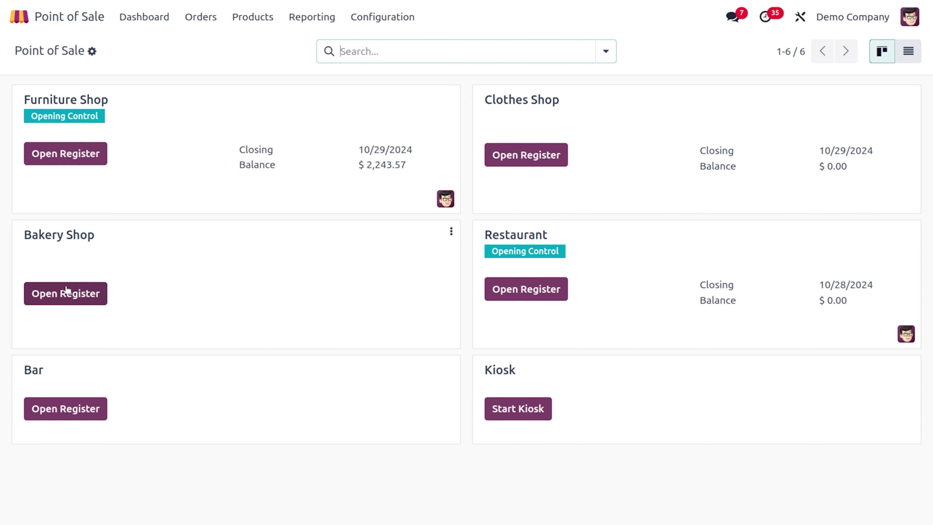
# - Open the Bakery Shop register, replacing the default opening cash with 1000
pyautogui.click(73, 298)
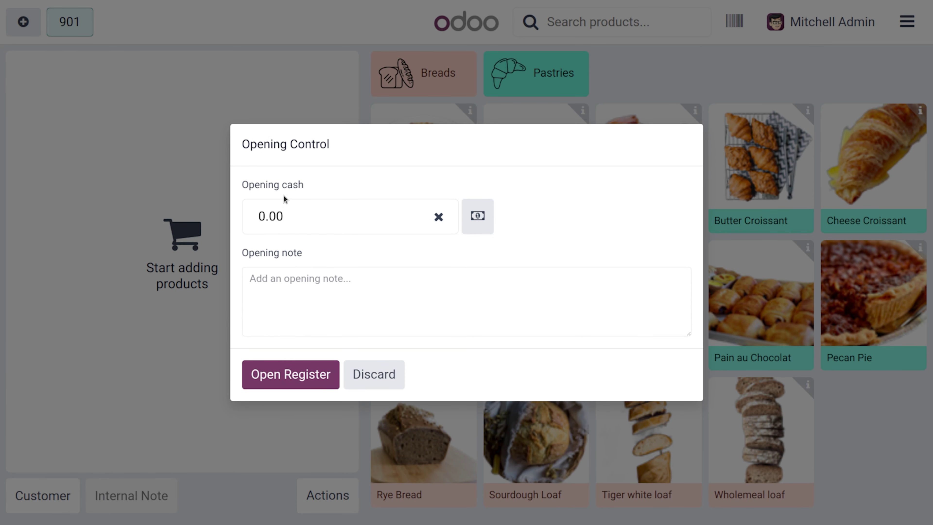
pyautogui.press('BackSpace')
pyautogui.press('BackSpace')
pyautogui.press('BackSpace')
pyautogui.press('BackSpace')
pyautogui.write('1000')
pyautogui.click(308, 378)
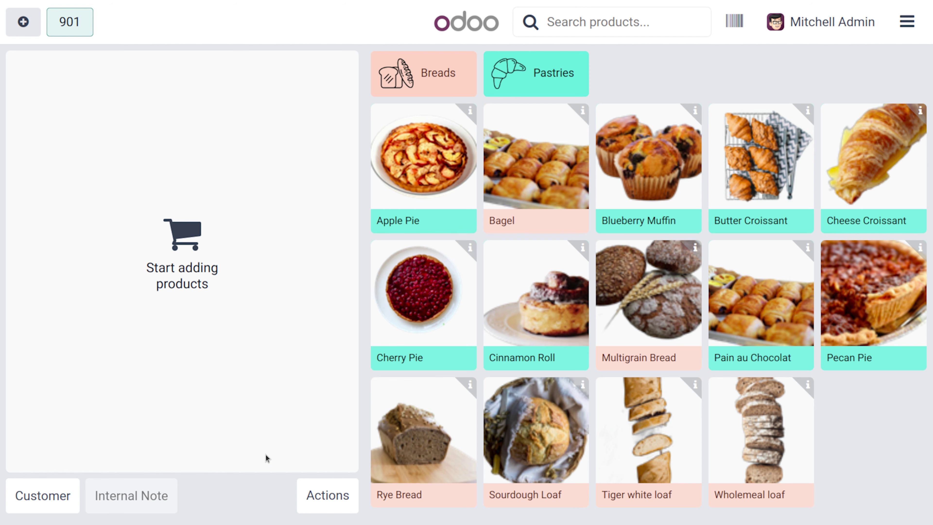
pyautogui.click(40, 507)
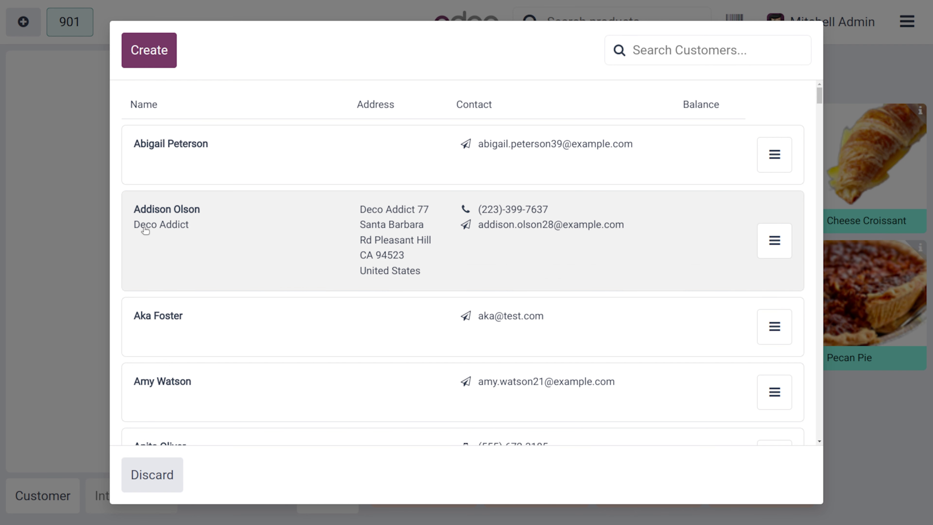
# - Browse the customer list and open the customer's contact details for editing
pyautogui.scroll(-15, 297, 392)
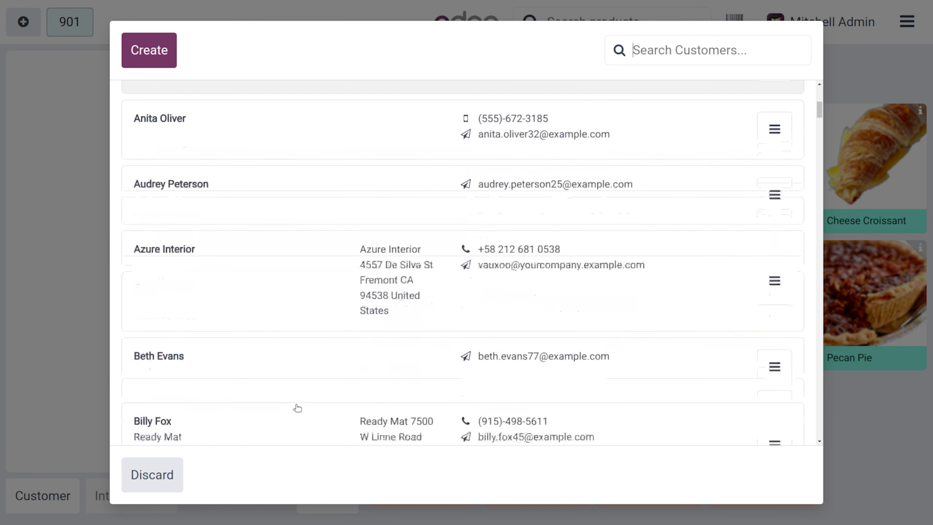
pyautogui.scroll(-20, 298, 408)
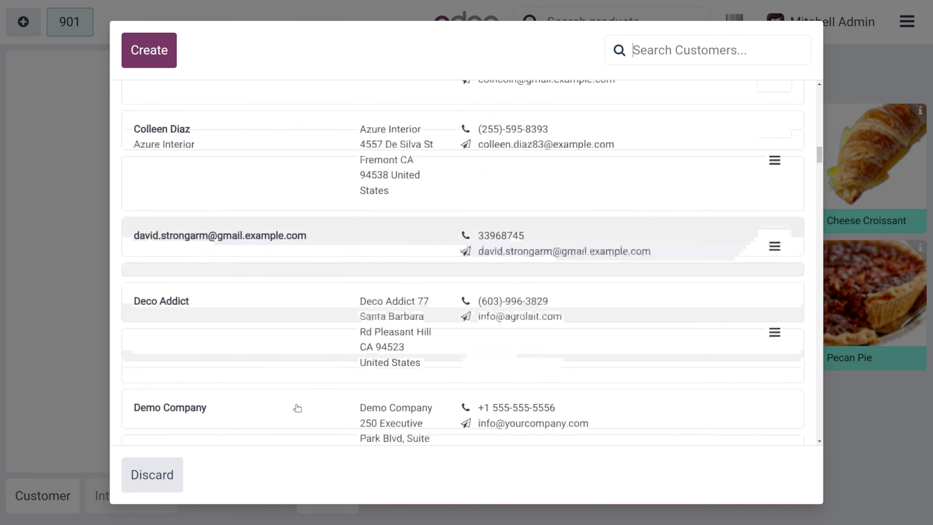
pyautogui.scroll(-10, 297, 408)
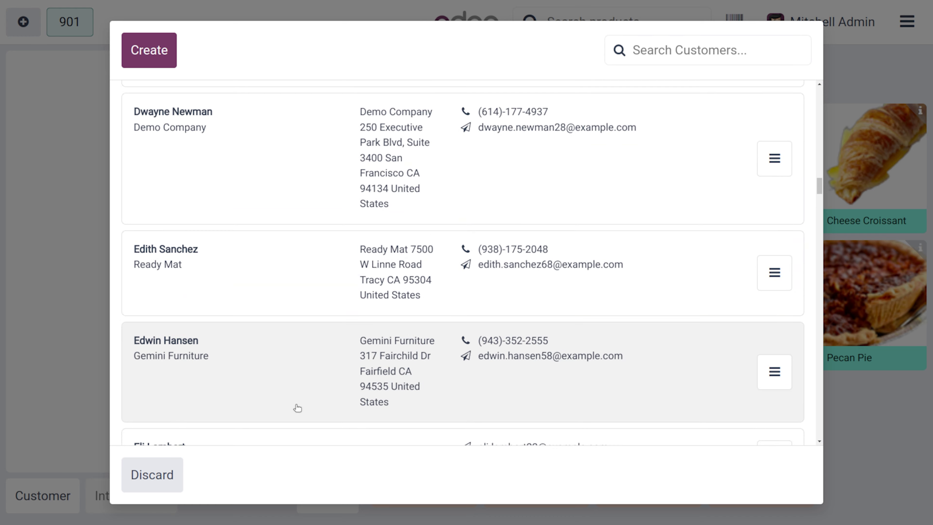
pyautogui.scroll(20, 298, 408)
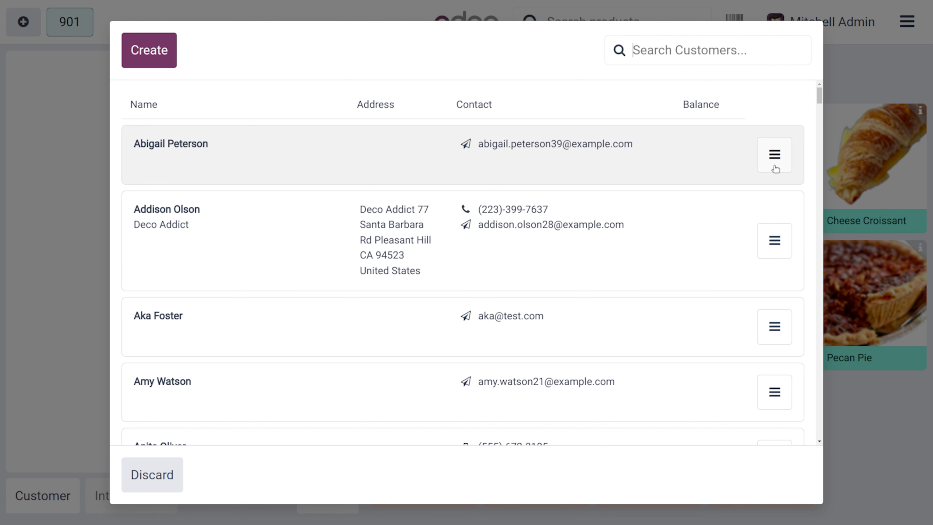
pyautogui.click(775, 168)
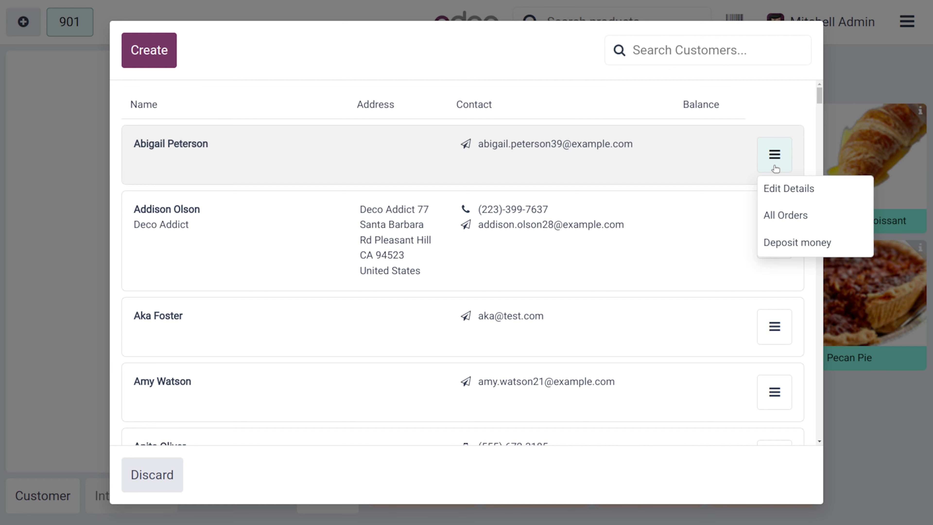
pyautogui.click(786, 188)
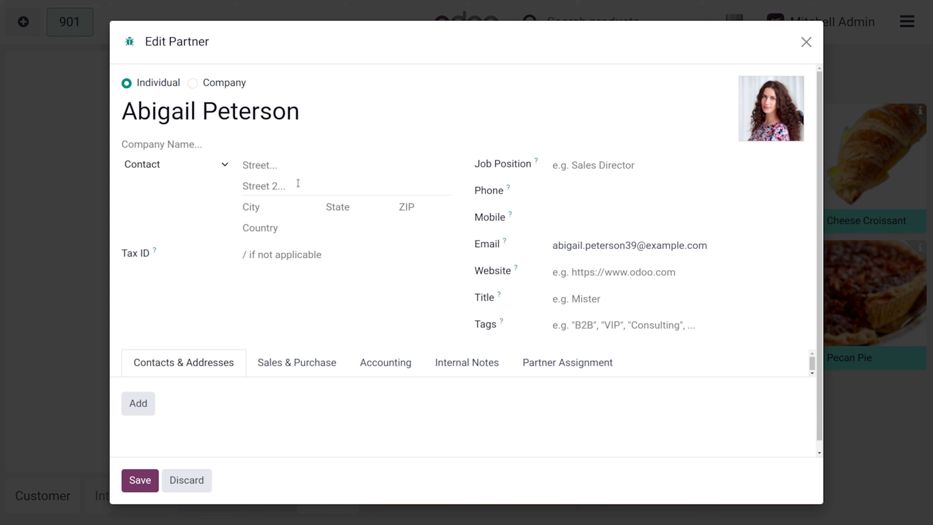
# - Enter the customer's phone and mobile numbers in Edit Partner and save the contact
pyautogui.click(571, 197)
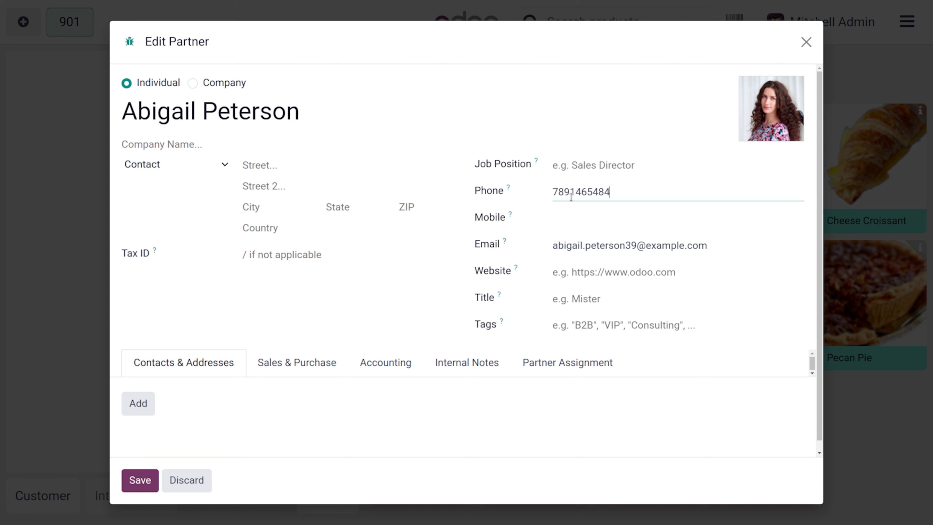
pyautogui.click(584, 220)
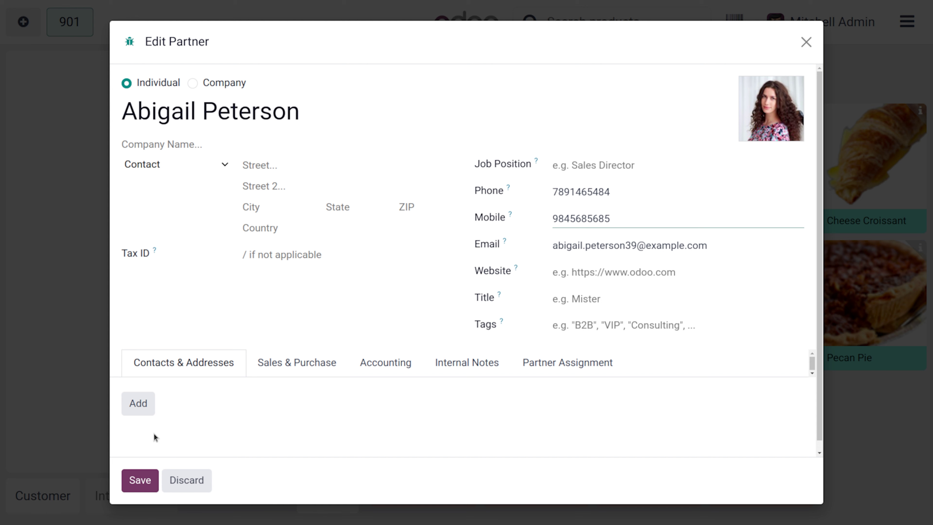
pyautogui.click(140, 480)
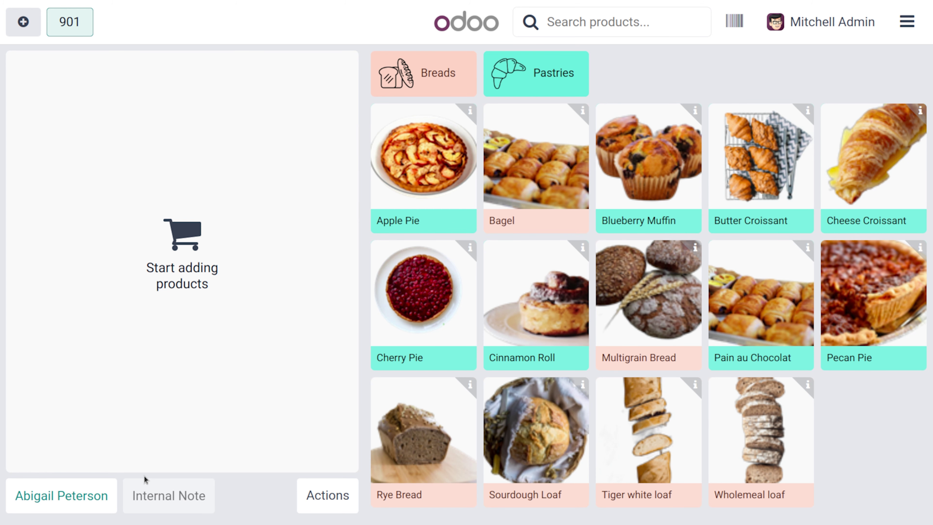
# - Review the customer's All Orders history, then return to the product screen
pyautogui.click(97, 496)
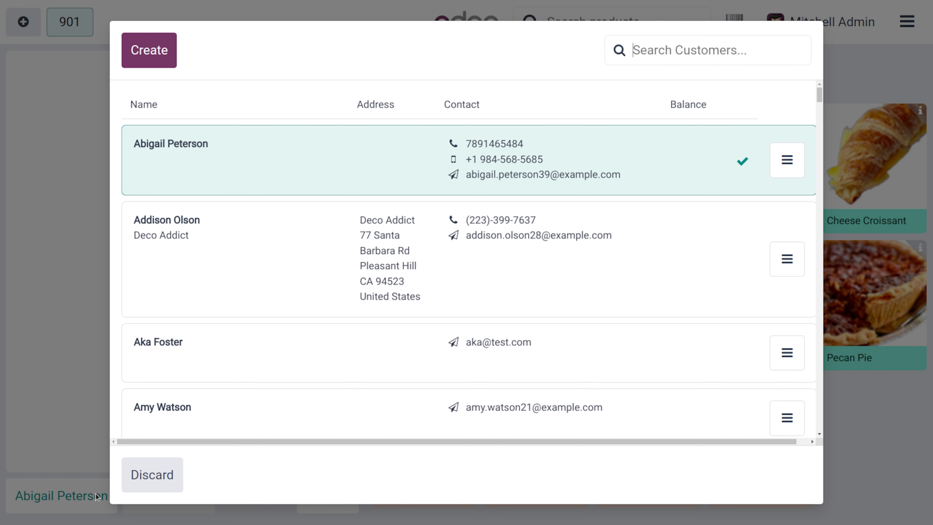
pyautogui.click(794, 162)
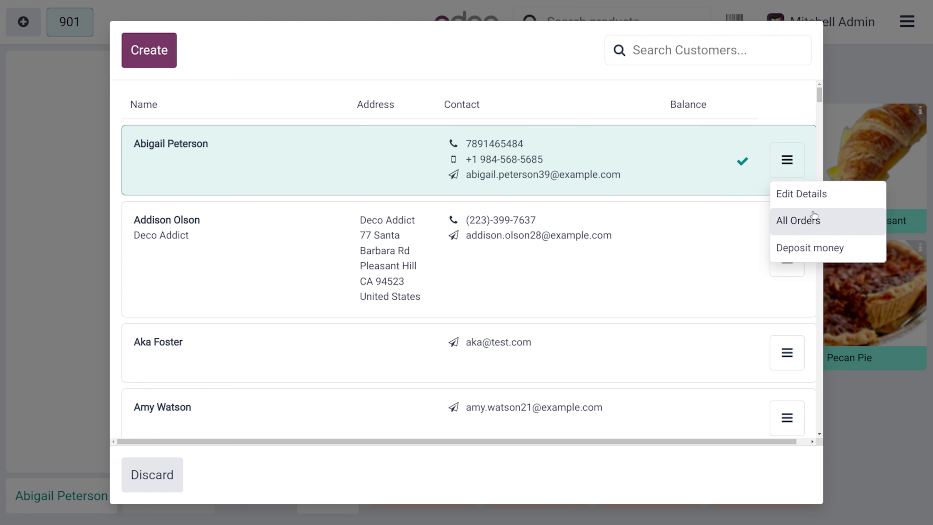
pyautogui.click(815, 219)
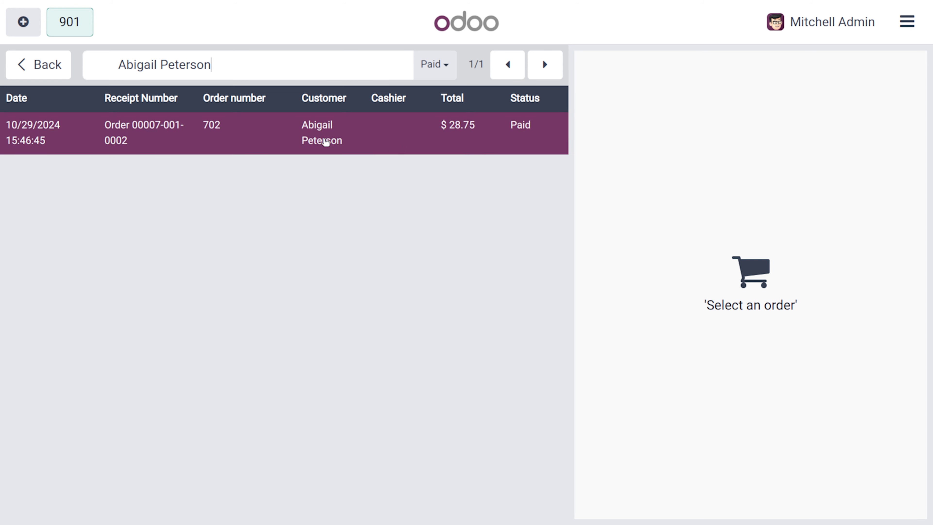
pyautogui.click(39, 72)
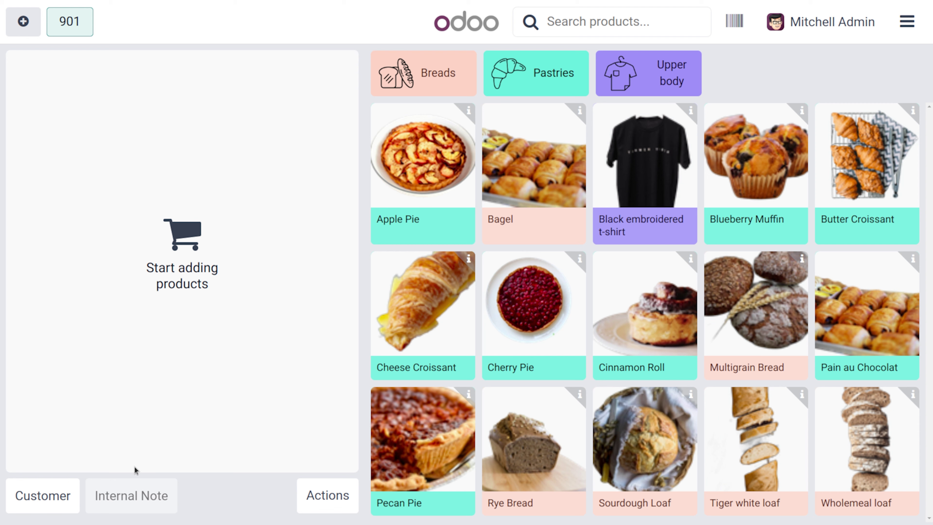
pyautogui.click(57, 490)
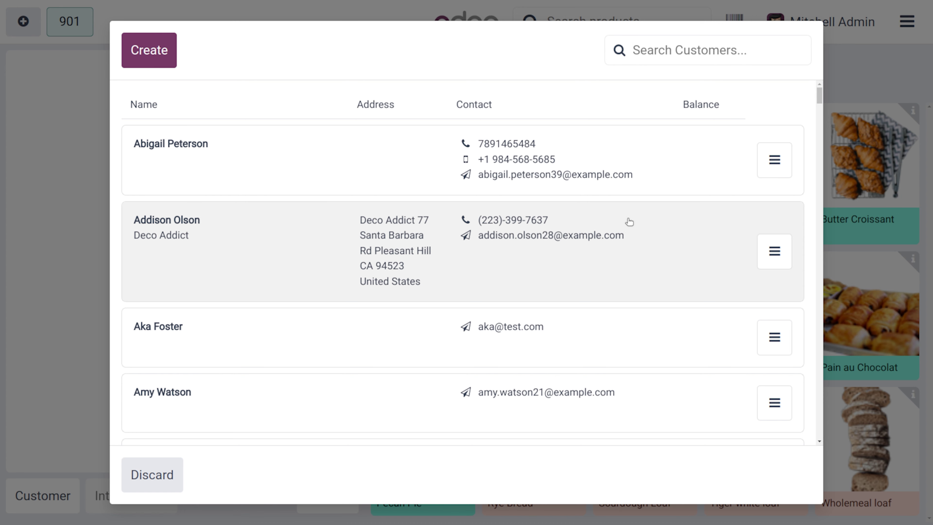
# - Start settling the customer's due balance in cash, then back out of the payment screen
pyautogui.click(784, 157)
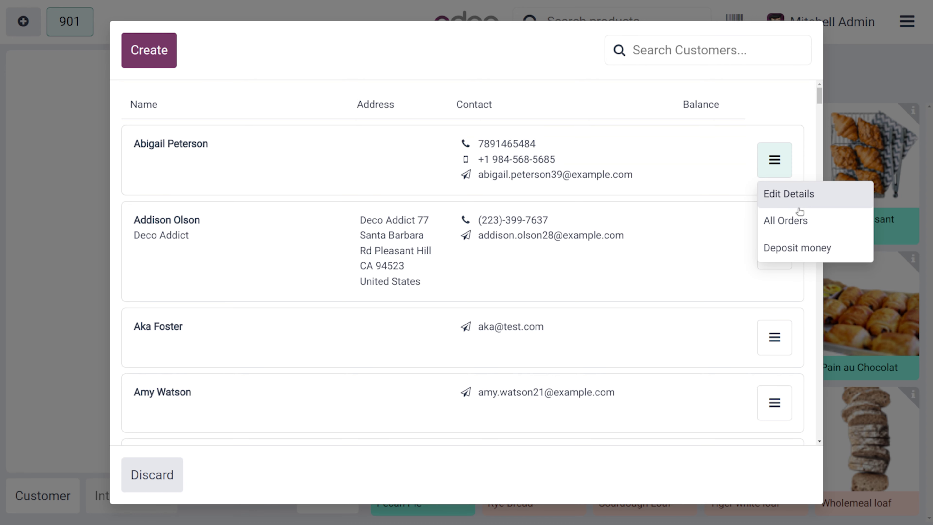
pyautogui.click(817, 249)
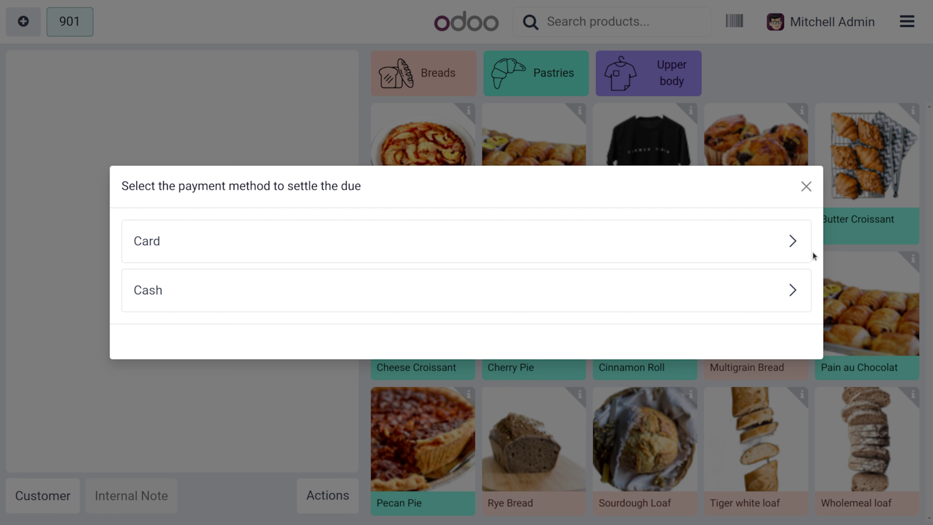
pyautogui.click(792, 291)
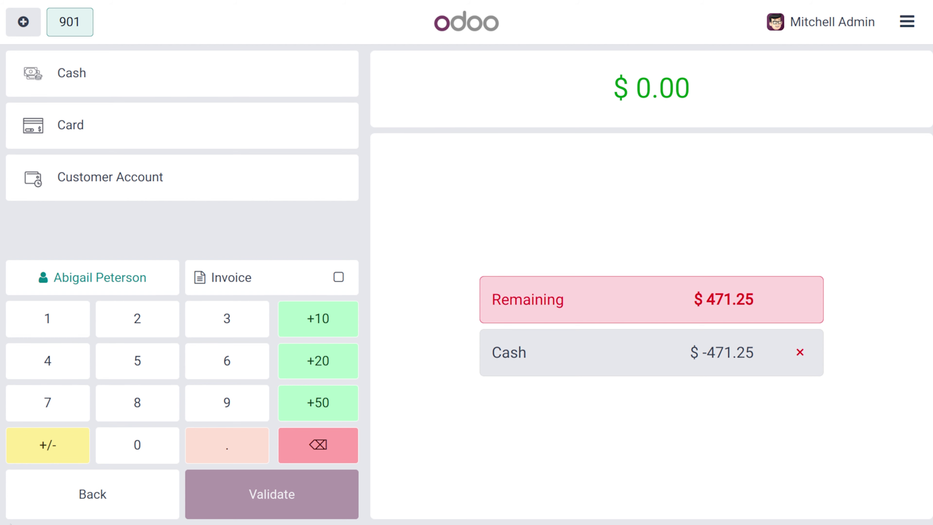
pyautogui.click(121, 486)
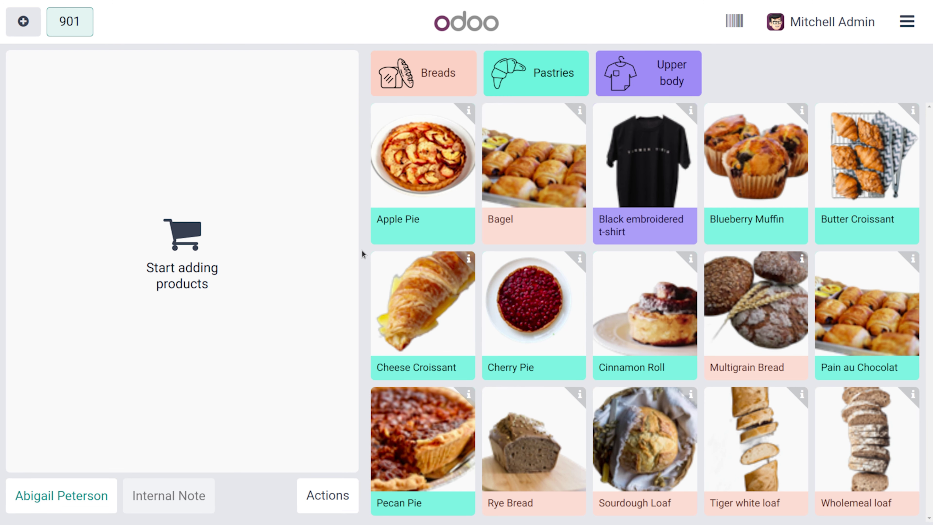
# - Add Apple Pie, Cinnamon Roll and Tiger white loaf ($18.97 total) and go to payment
pyautogui.click(436, 166)
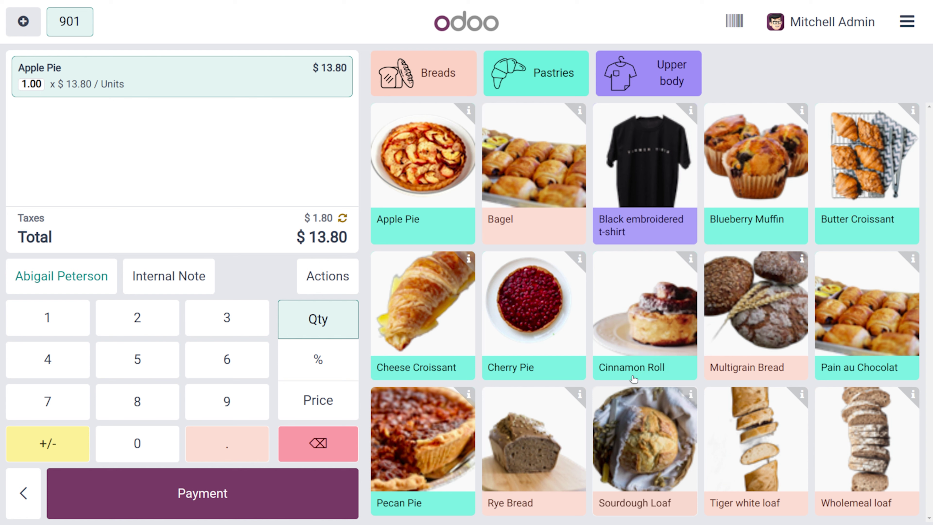
pyautogui.click(636, 351)
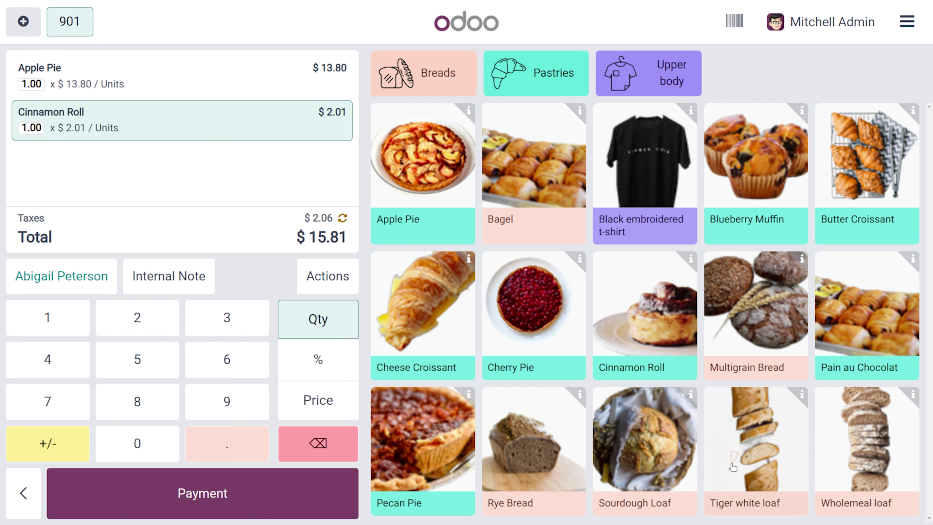
pyautogui.click(732, 467)
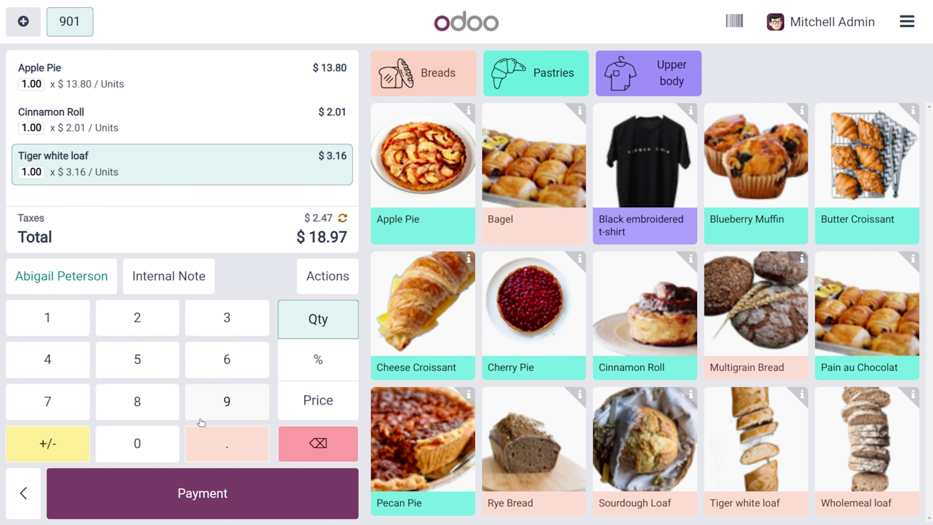
pyautogui.click(181, 499)
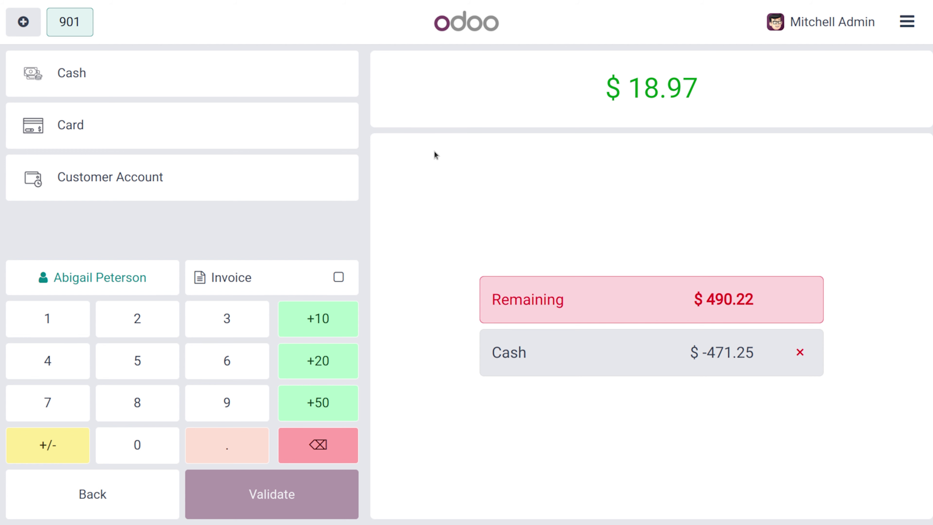
# - Pay the $18.97 order with Customer Account, dismiss the due warning, and validate it
pyautogui.click(84, 491)
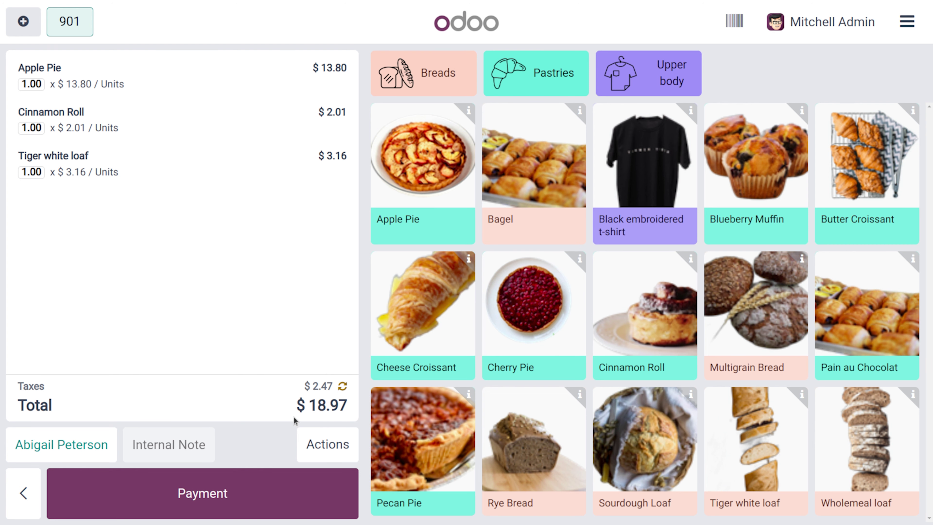
pyautogui.click(208, 489)
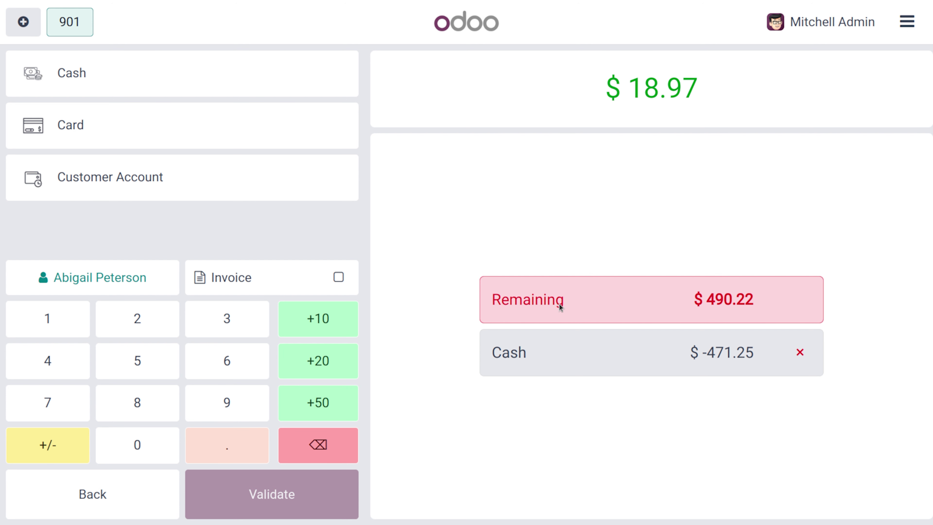
pyautogui.click(184, 179)
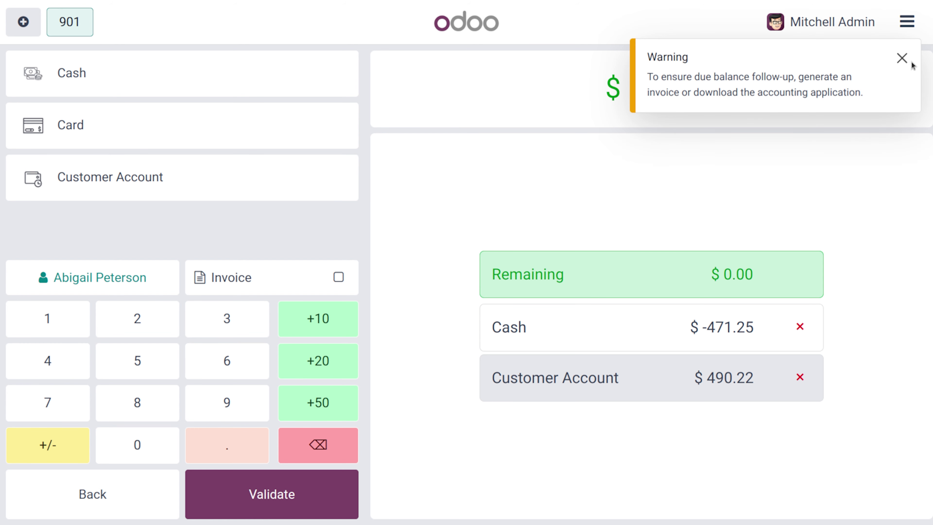
pyautogui.click(902, 58)
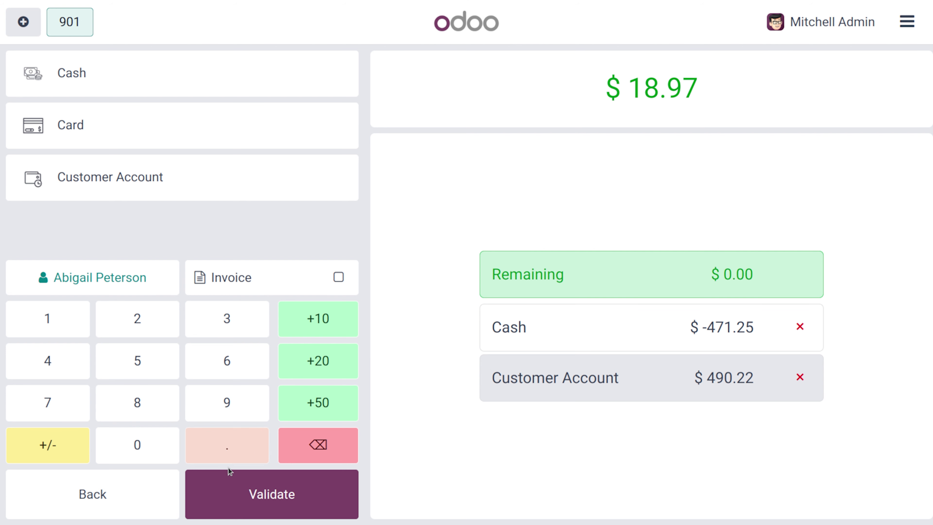
pyautogui.click(239, 499)
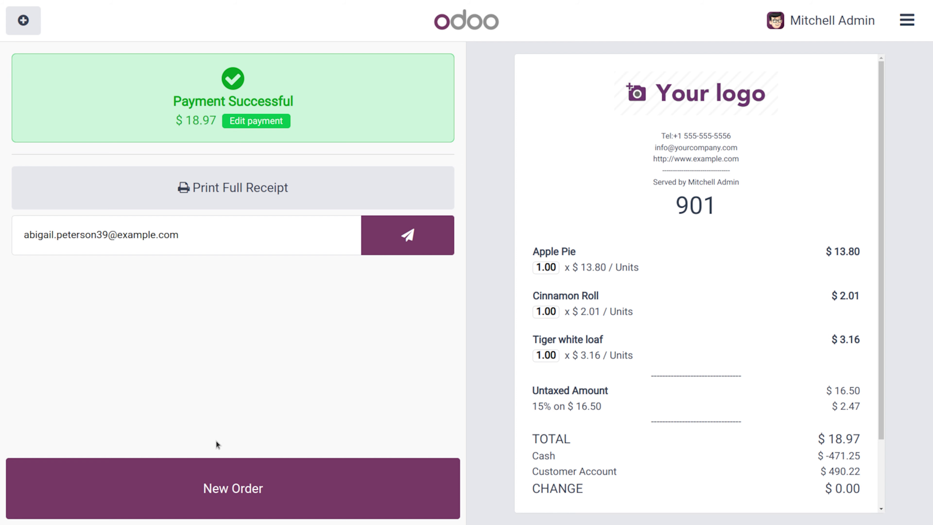
pyautogui.click(215, 488)
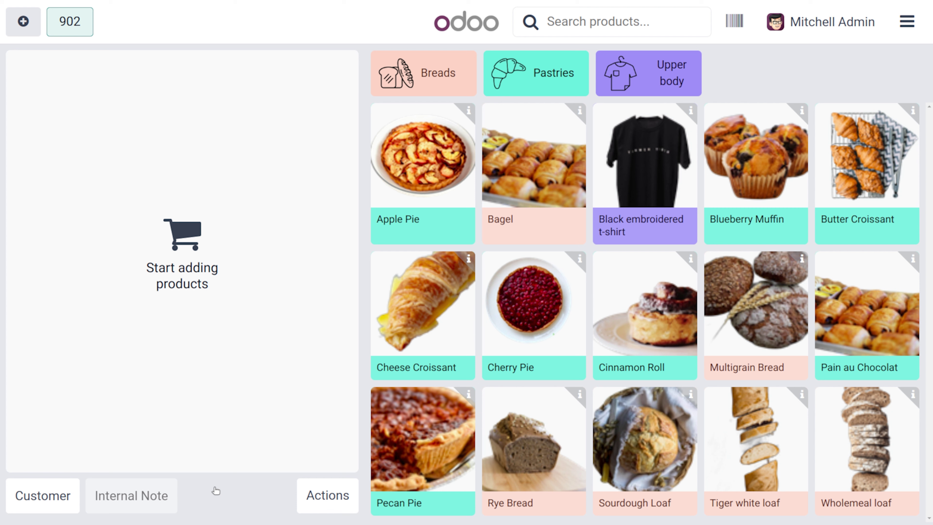
# - Use Settle due accounts to pay the customer's $18.97 due in Cash, confirming the empty-order prompt
pyautogui.click(47, 488)
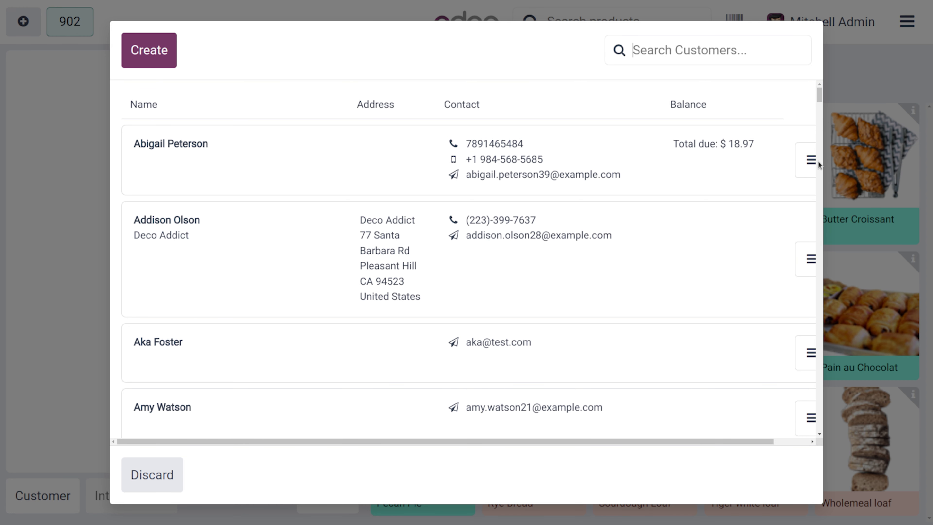
pyautogui.click(809, 161)
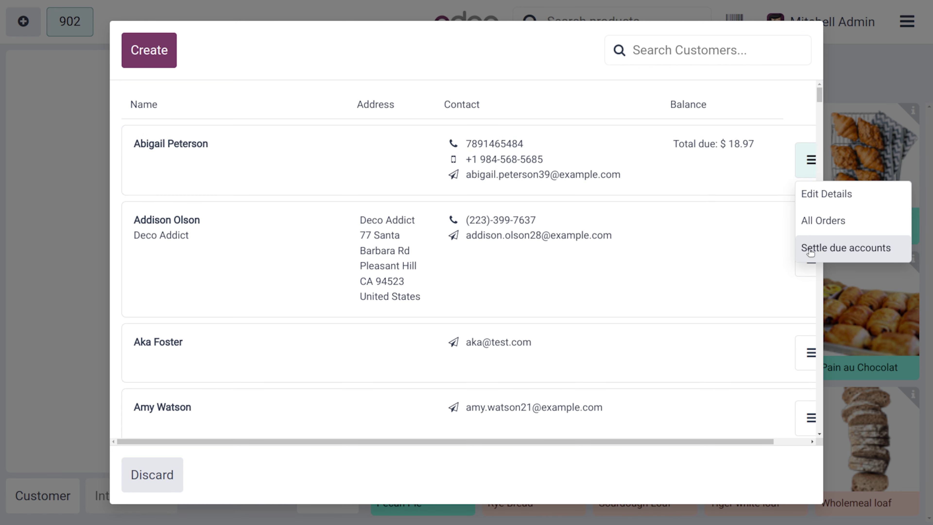
pyautogui.click(807, 249)
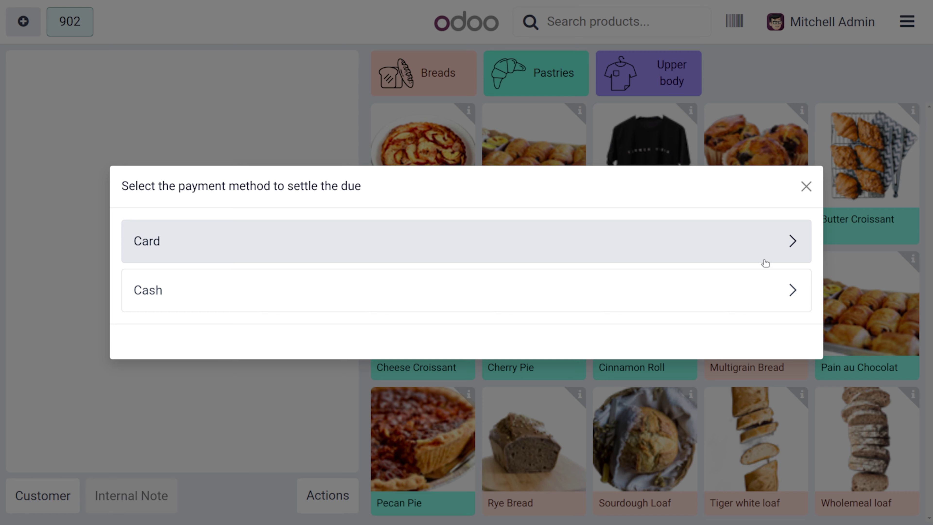
pyautogui.click(795, 293)
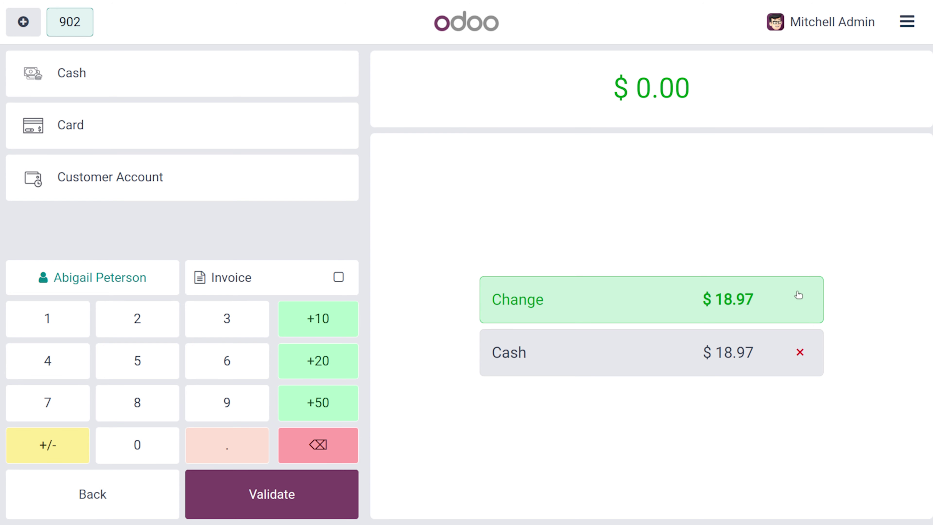
pyautogui.click(294, 504)
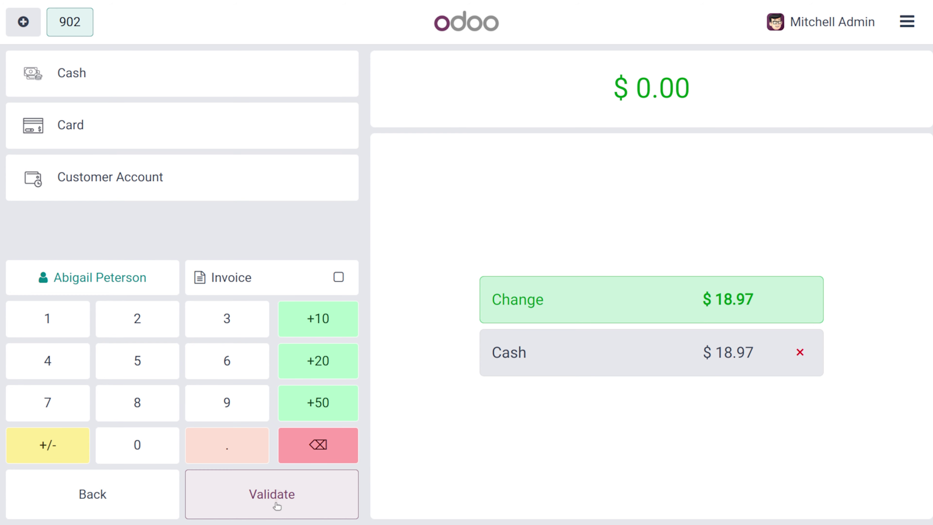
pyautogui.click(257, 308)
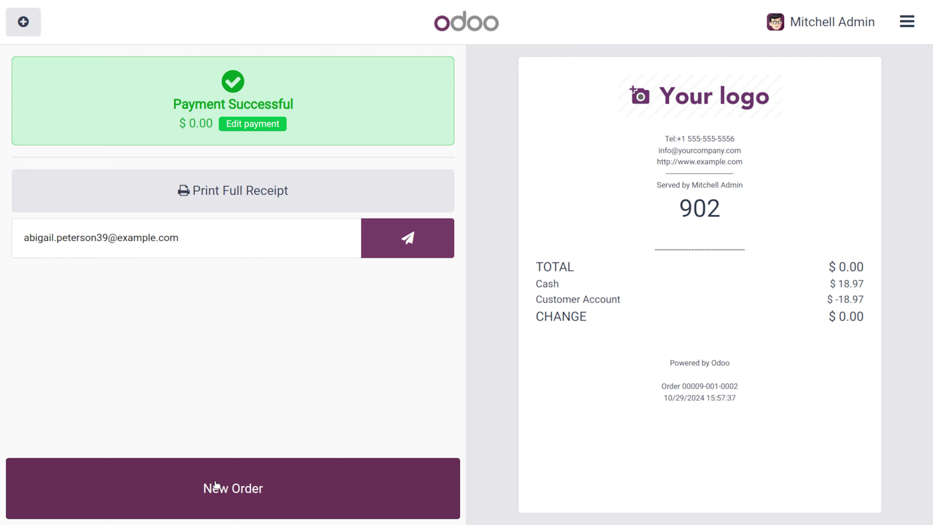
pyautogui.click(213, 503)
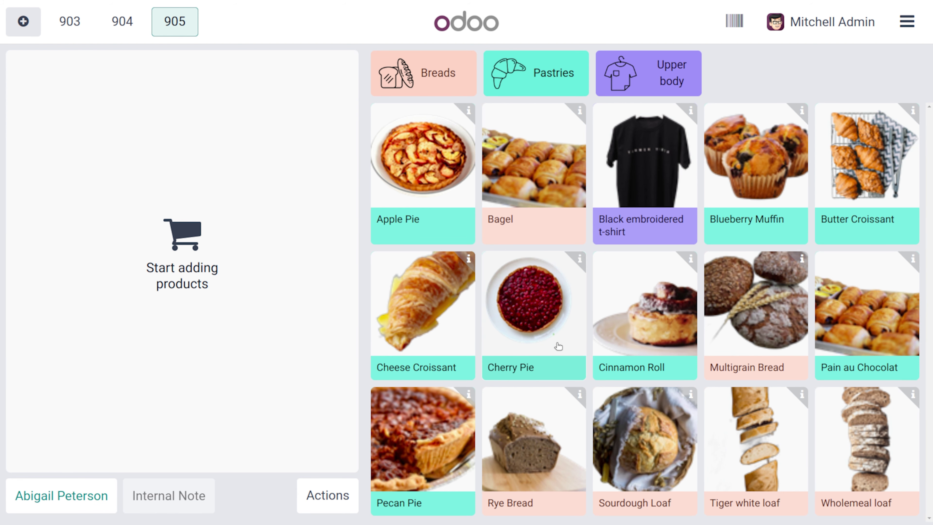